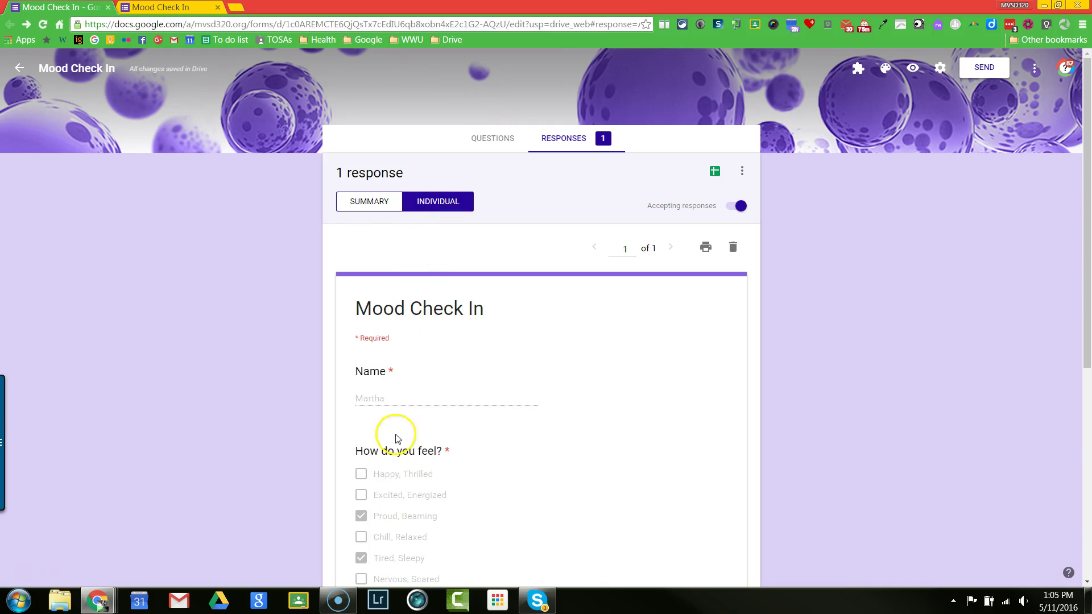
Step: Open the responses spreadsheet of the Mood Check In form
click(1084, 277)
mouse_move(1084, 277)
mouse_down()
mouse_move(1082, 363)
mouse_move(1084, 277)
mouse_up()
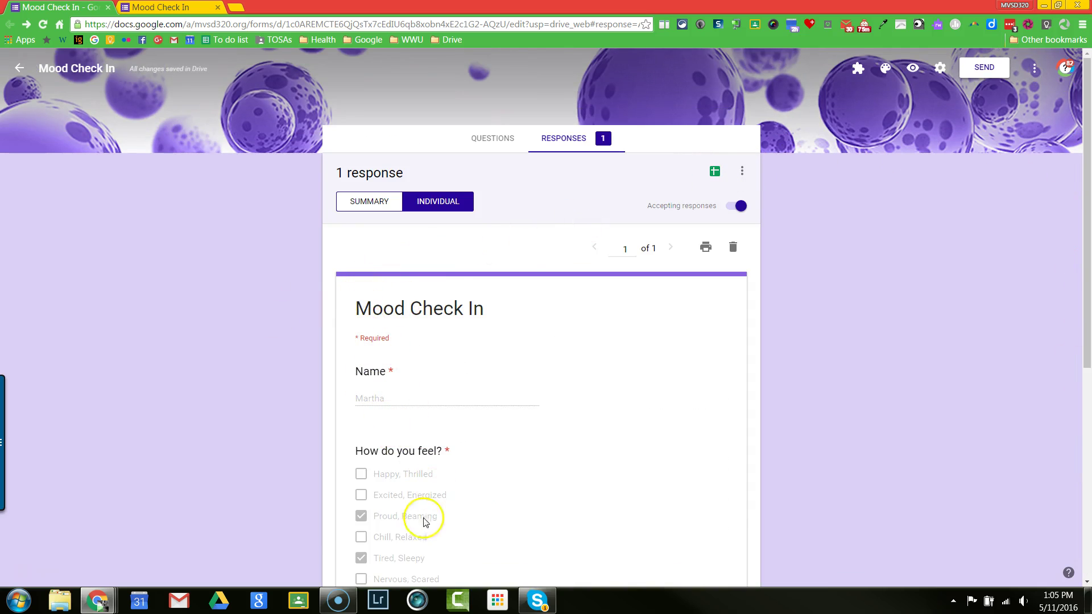
click(714, 170)
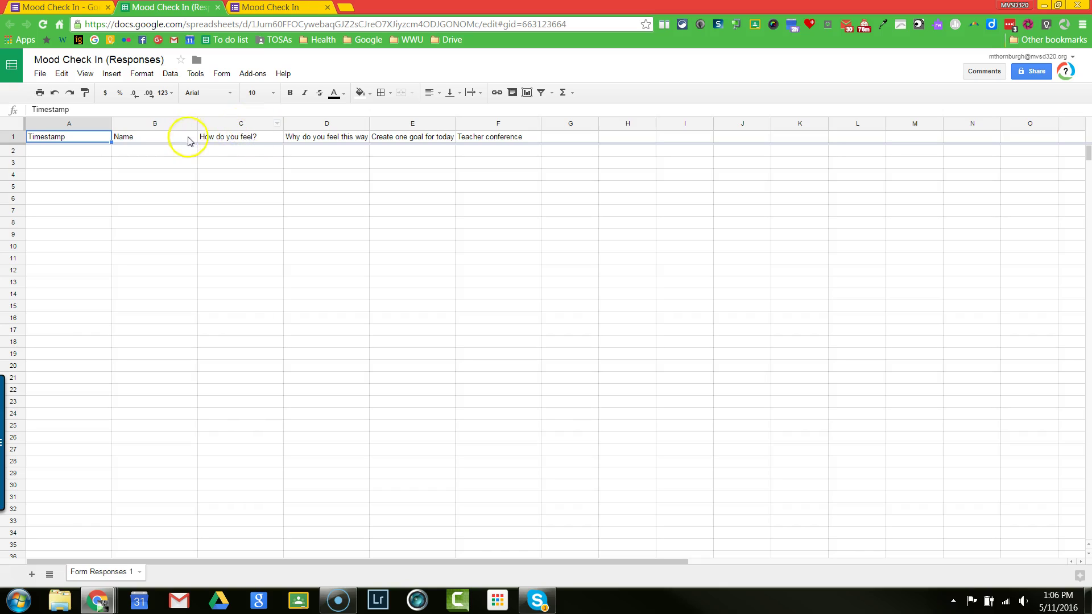
Step: Open the conditional formatting rules for the entire "How do you feel?" column
click(252, 123)
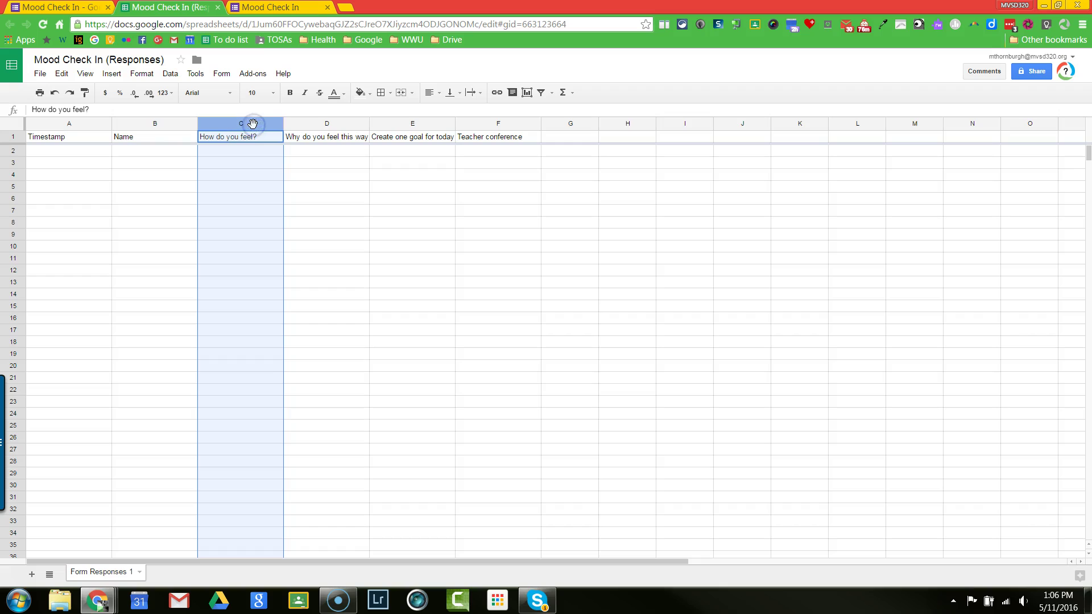
click(142, 74)
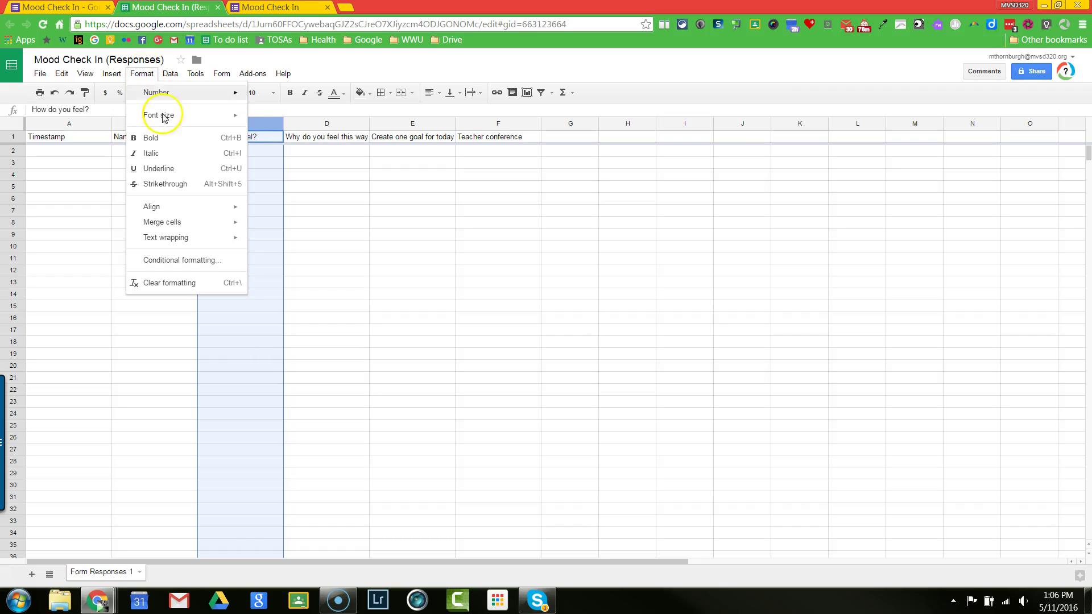
click(206, 261)
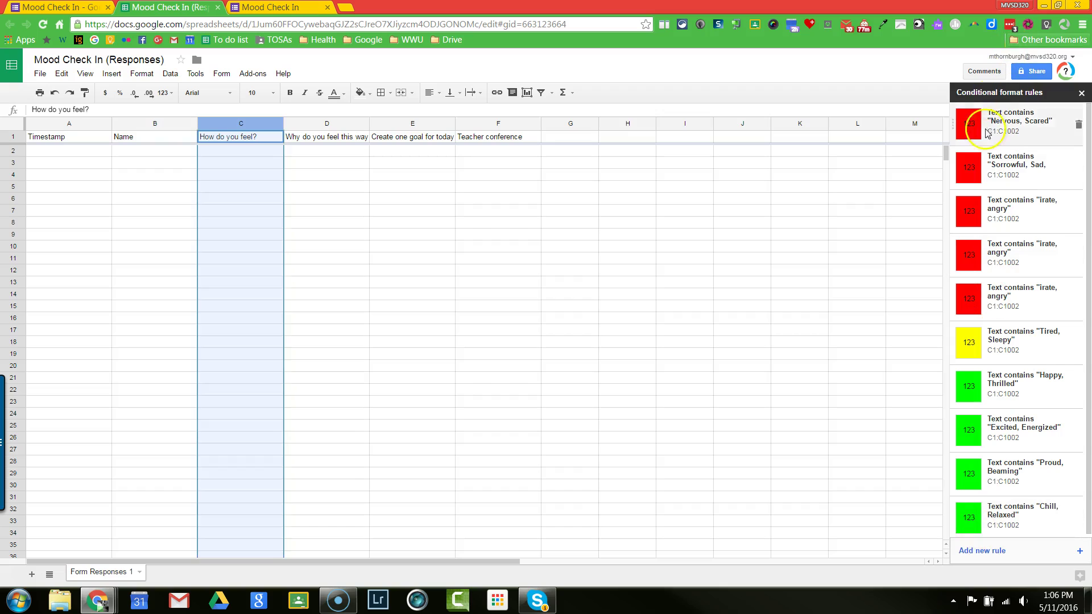
Step: Add a rule to the "How do you feel?" column that fills cells whose text contains "tired" with yellow
click(983, 551)
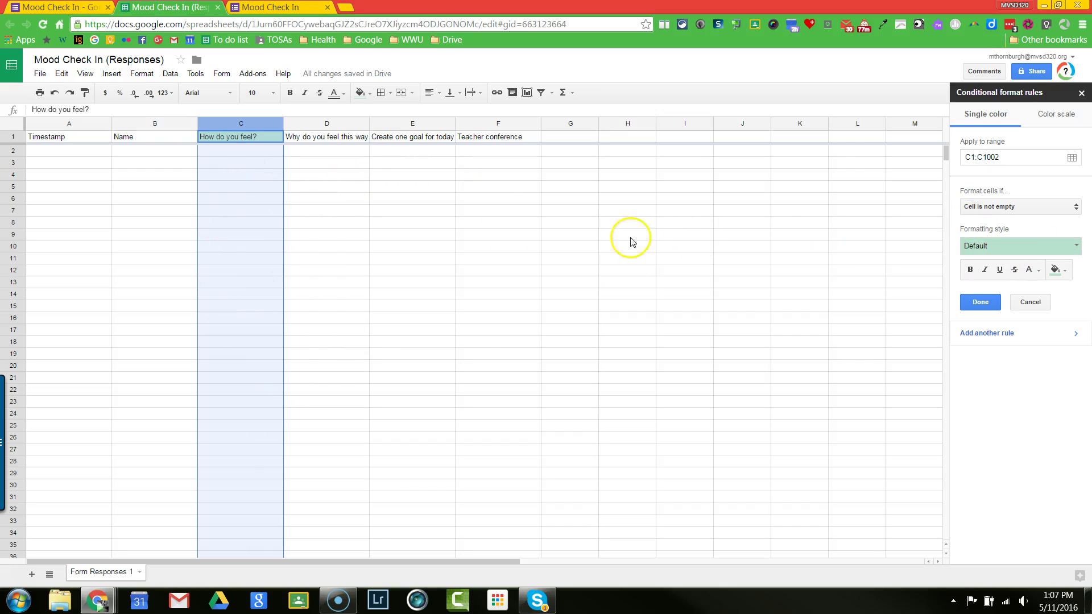
click(987, 208)
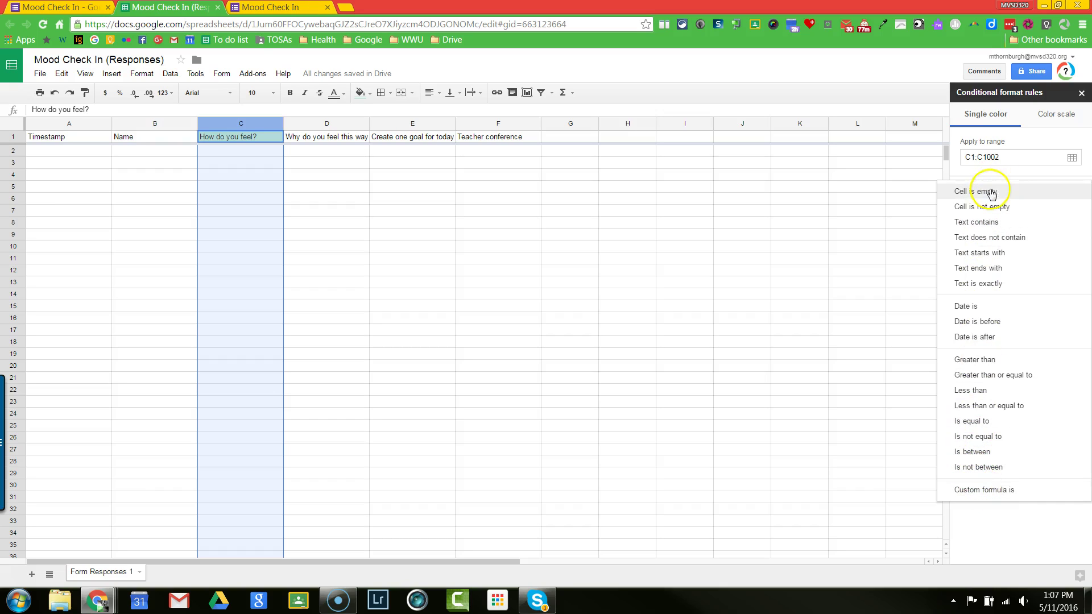
click(993, 225)
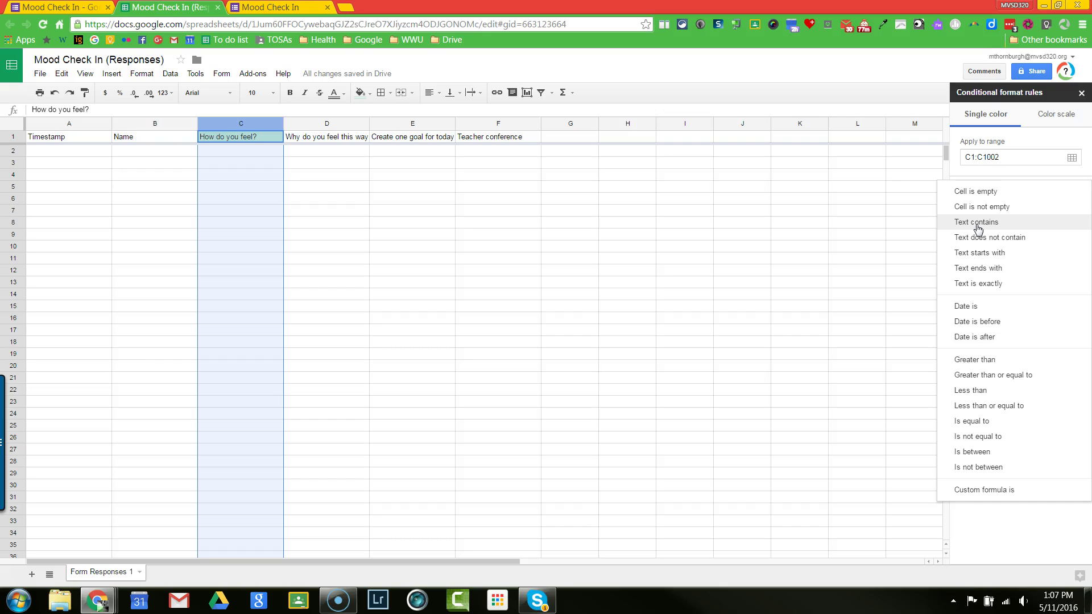
click(978, 227)
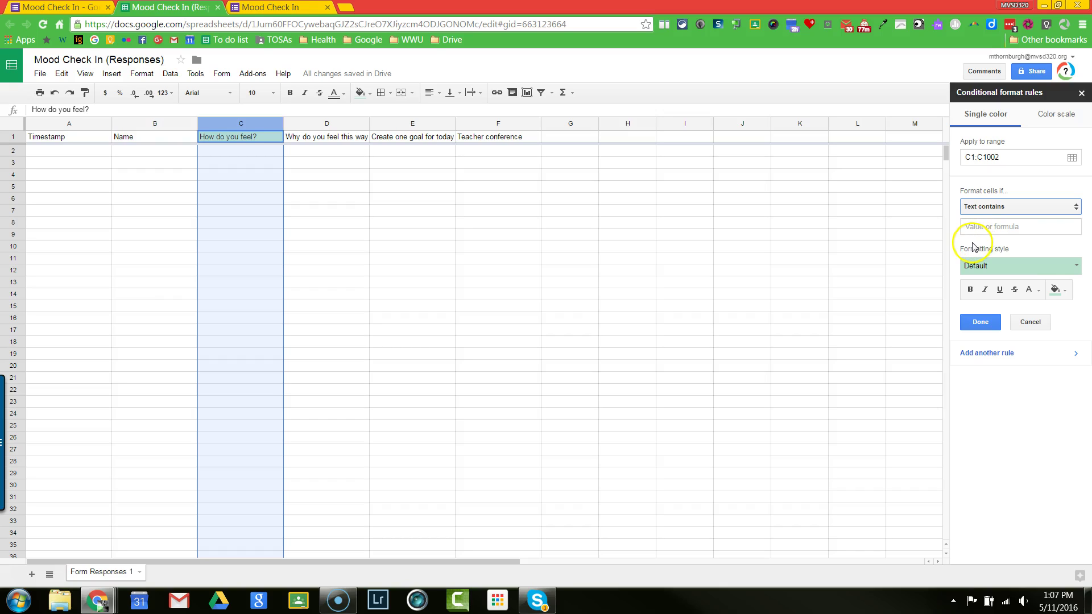
click(994, 226)
text(tired)
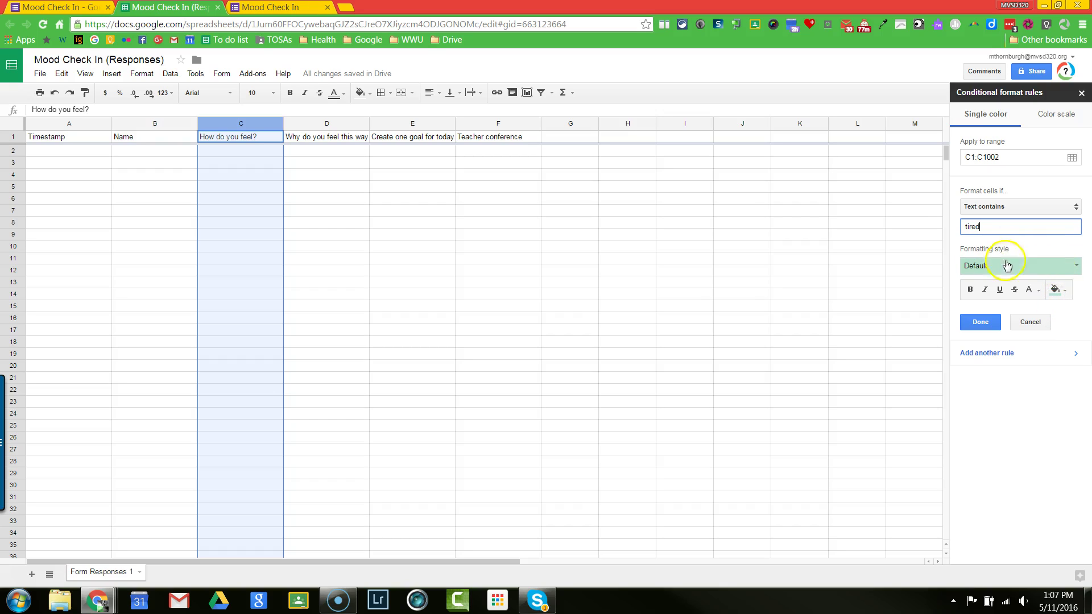
click(1060, 291)
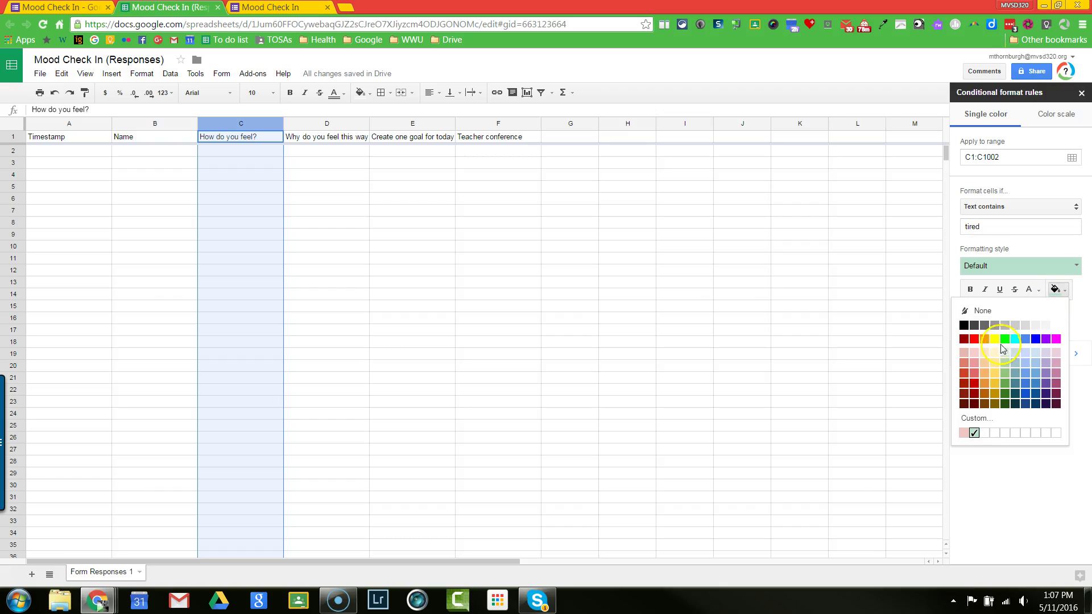
click(995, 338)
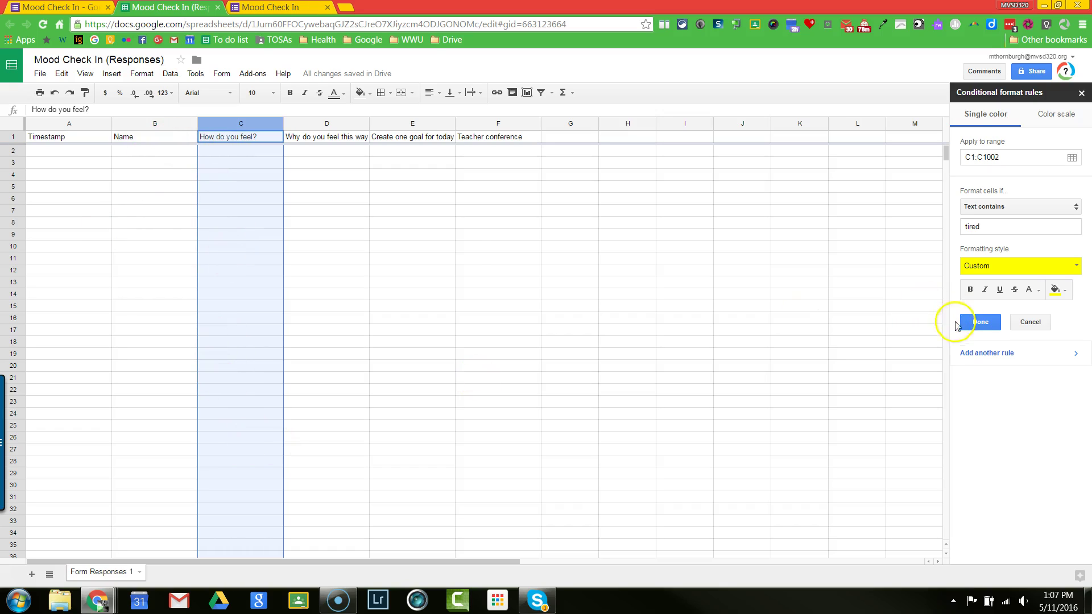
click(977, 322)
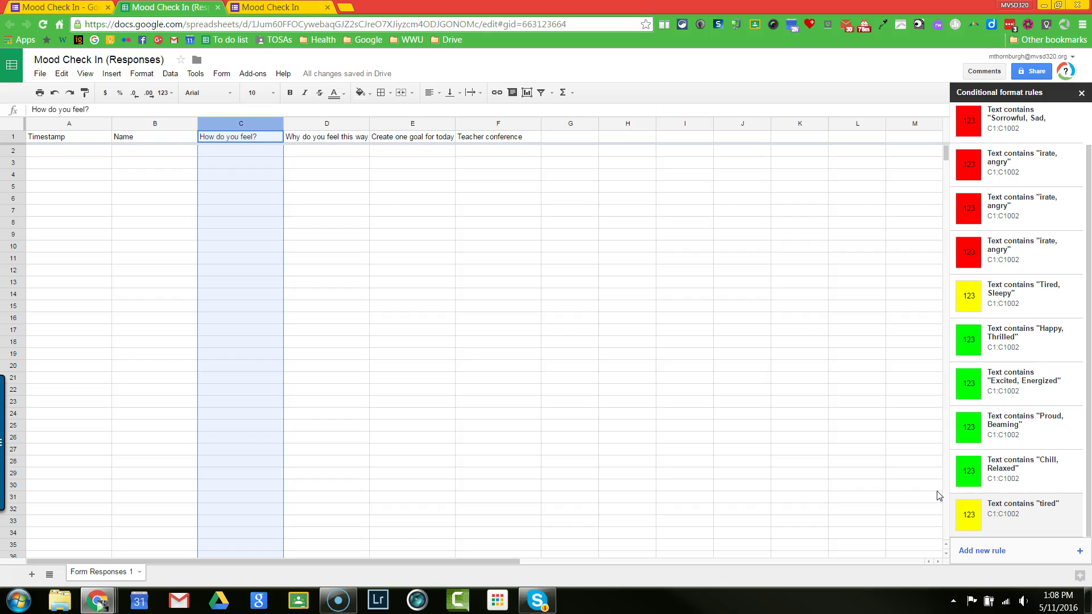
Step: Delete the "tired" rule from the "How do you feel?" column's conditional format rules
click(1030, 522)
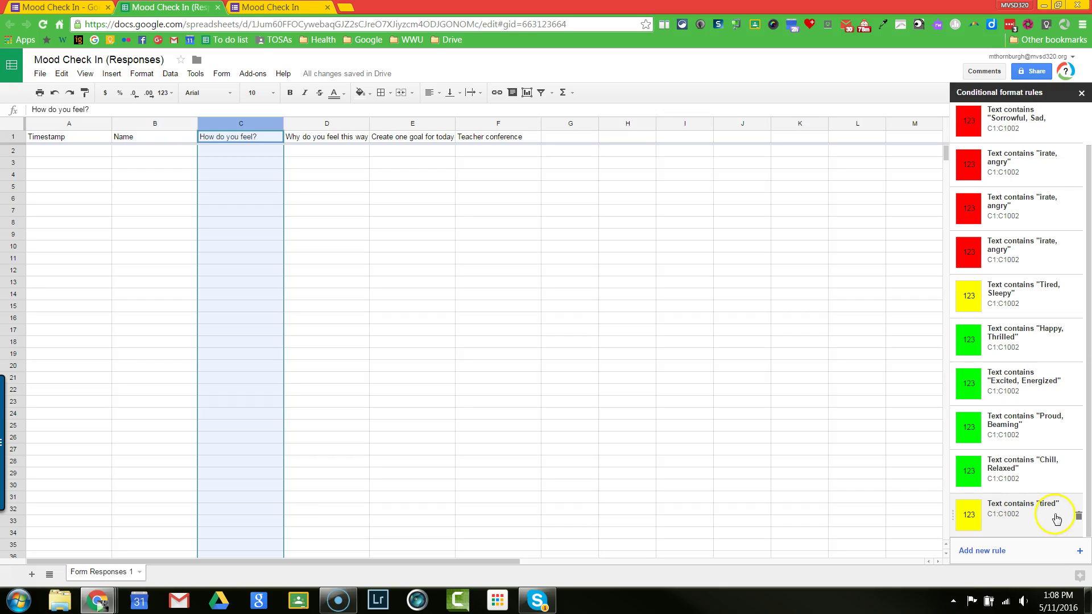
click(1079, 516)
click(1079, 516)
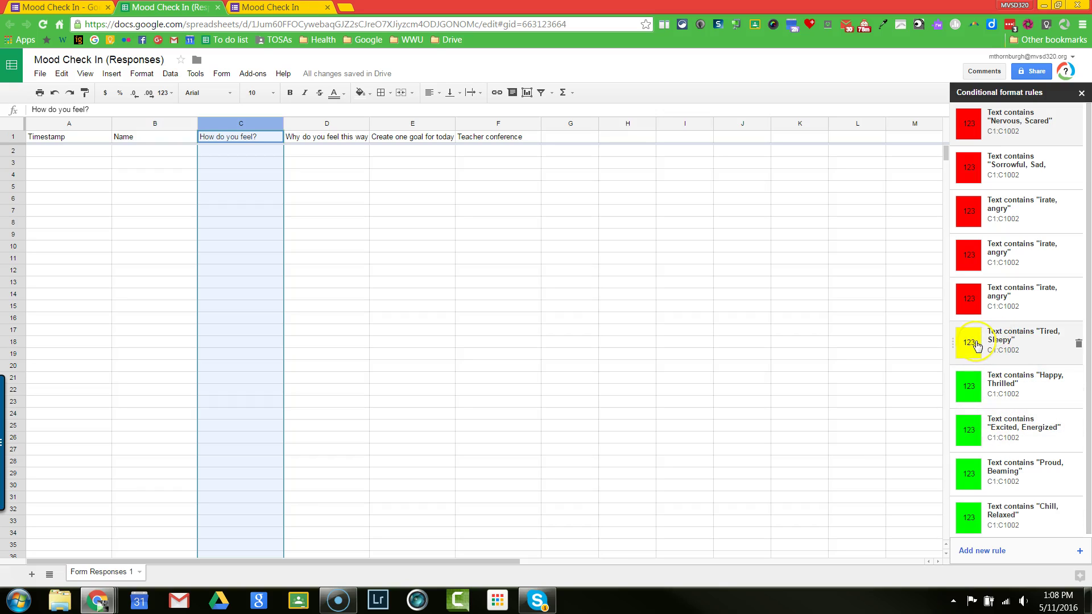
Step: Examine the conditional format rules of the "How do you feel?" column and those of the "Teacher conference" column
drag(952, 340, 955, 382)
drag(955, 368, 995, 338)
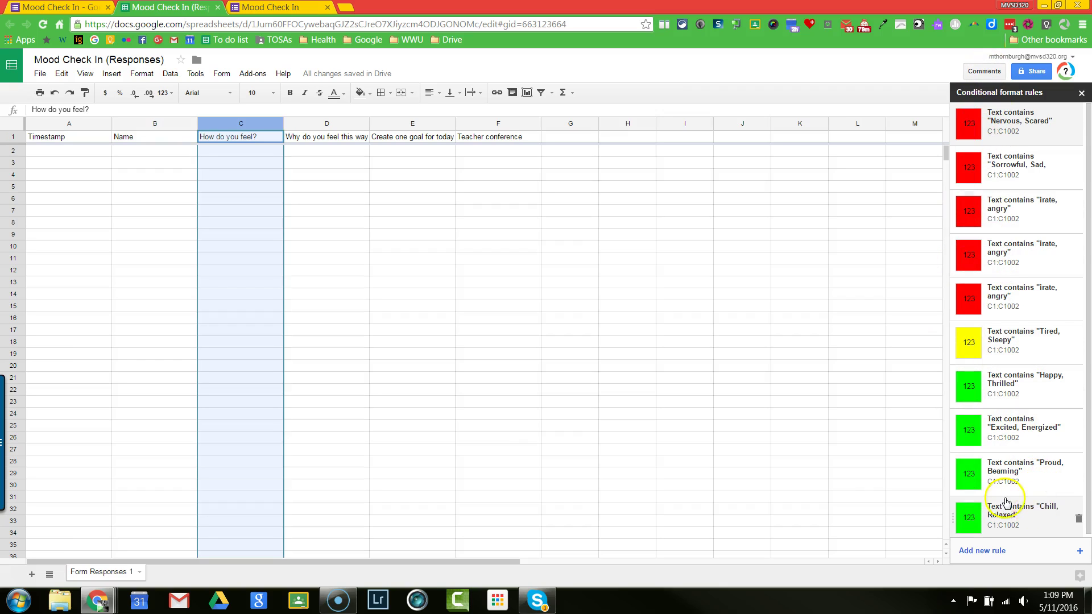
click(508, 124)
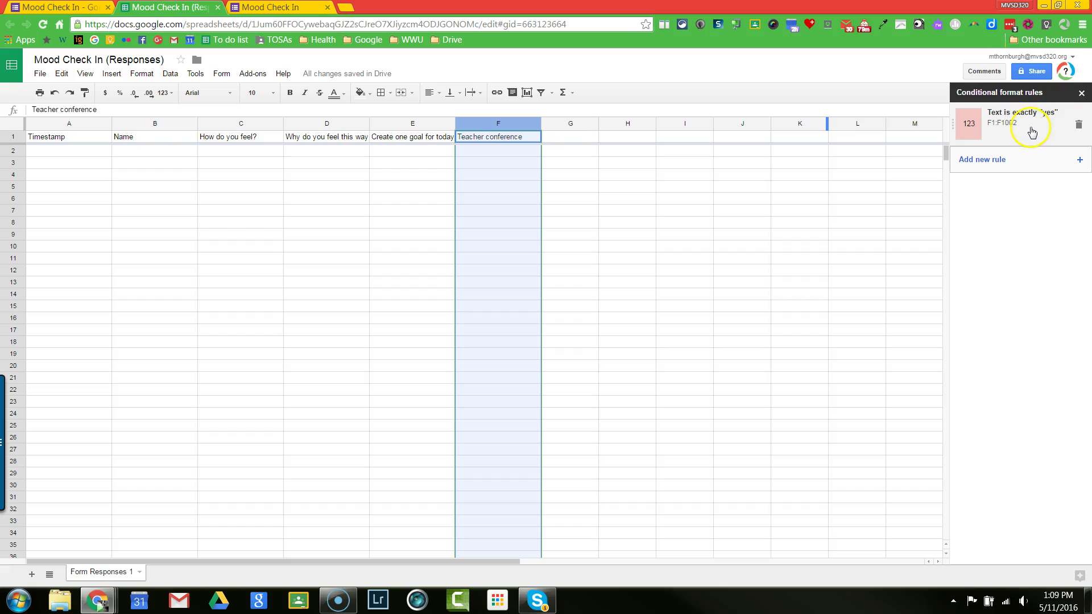
drag(1029, 133, 980, 133)
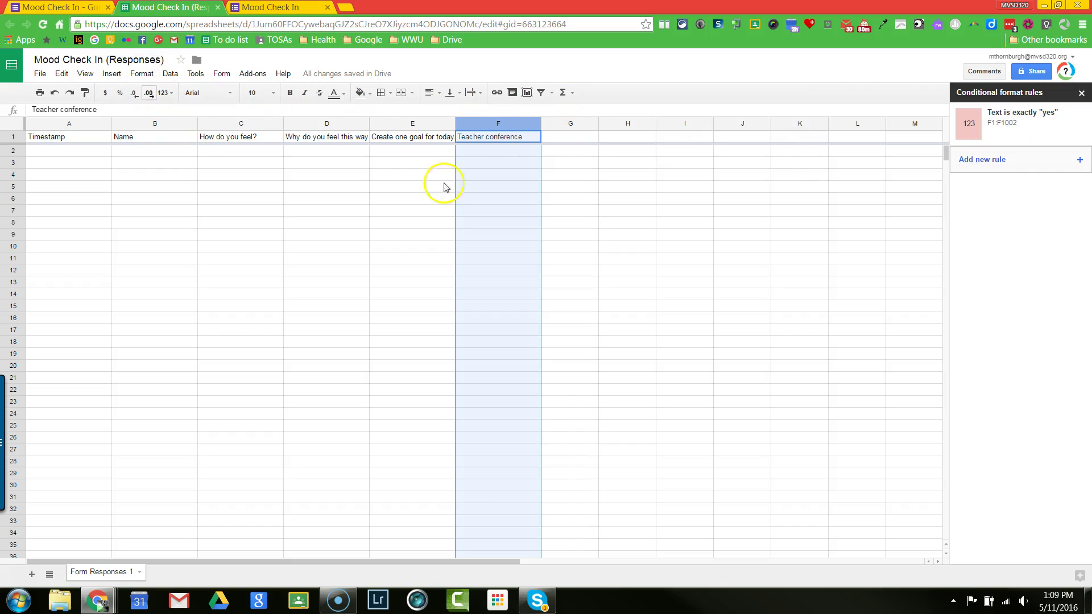
Step: Examine the condition types and color scale options of a new rule on the "Why do you feel this way?" column, and cancel it
click(343, 125)
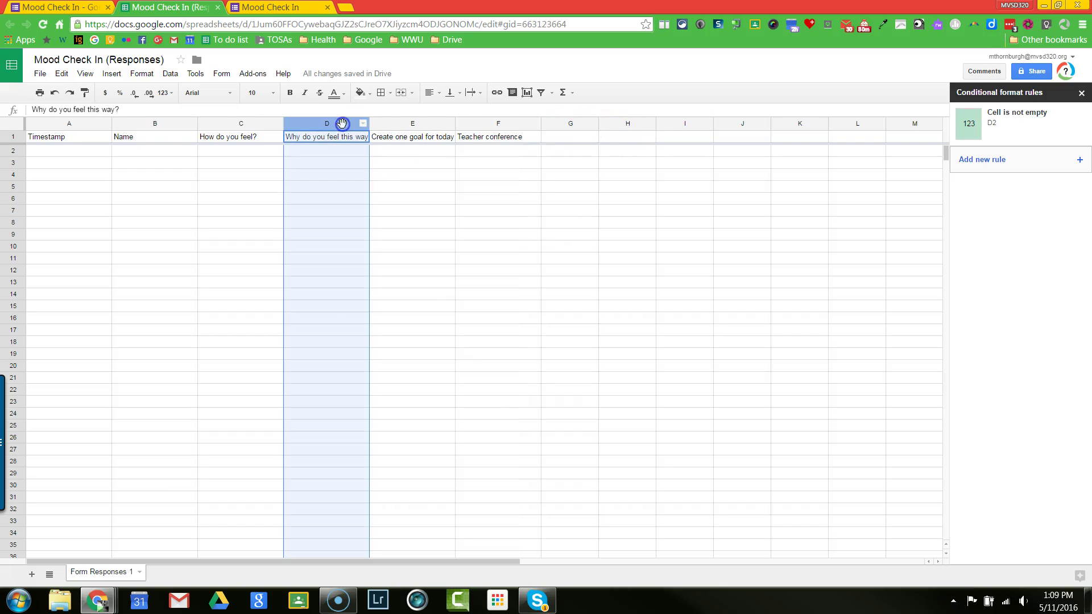
click(142, 74)
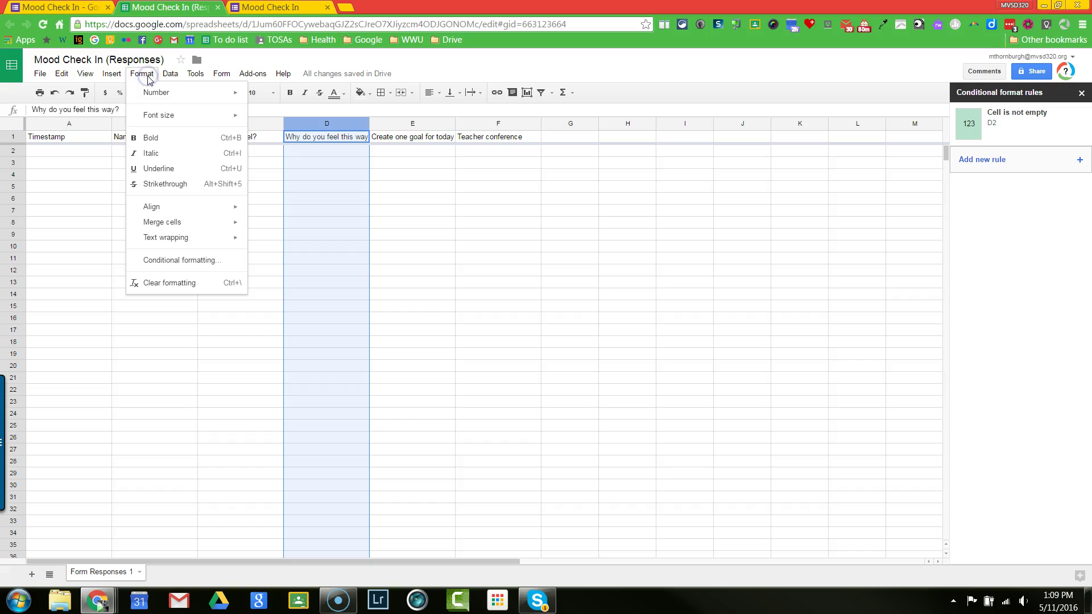
click(169, 262)
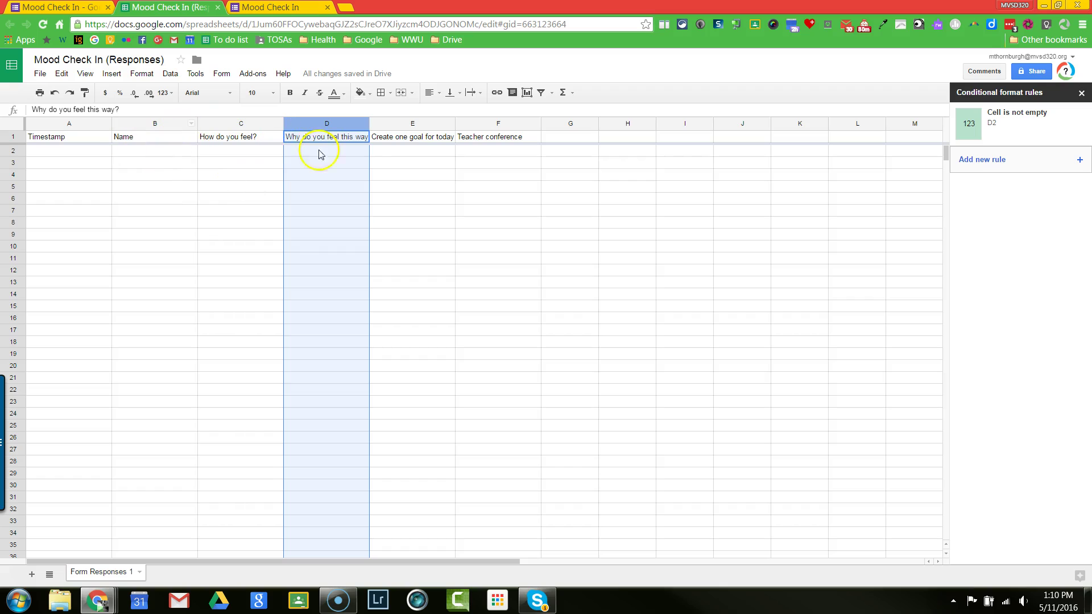
click(977, 160)
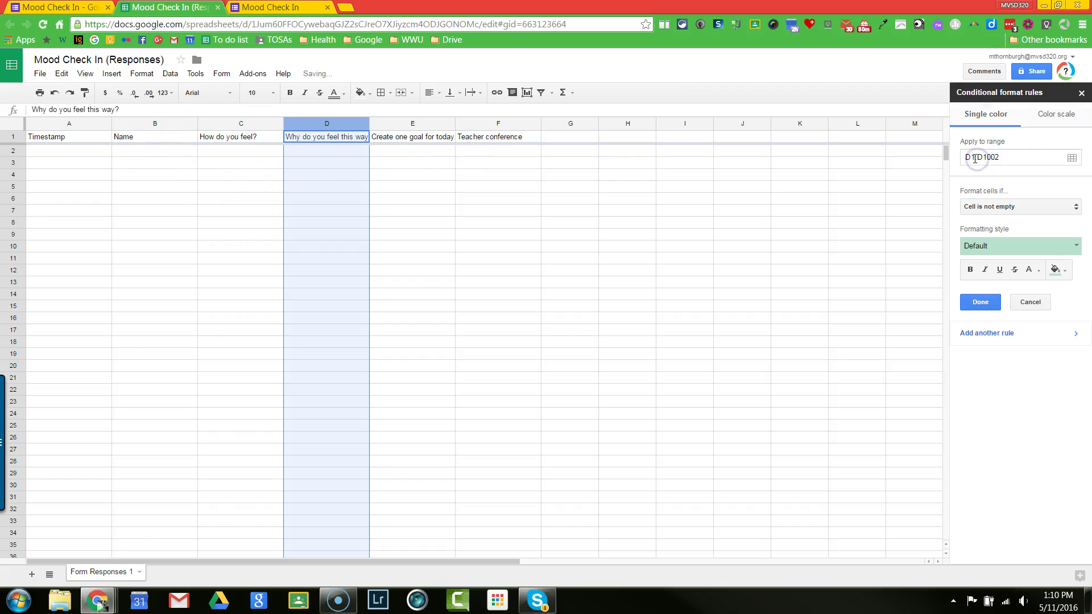
click(1005, 207)
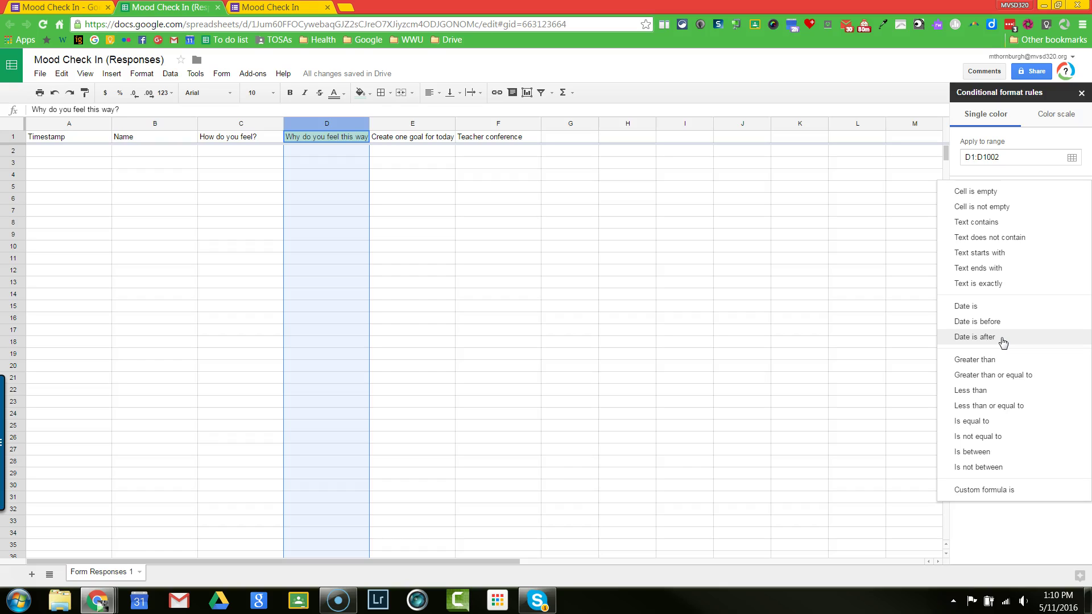
click(1001, 360)
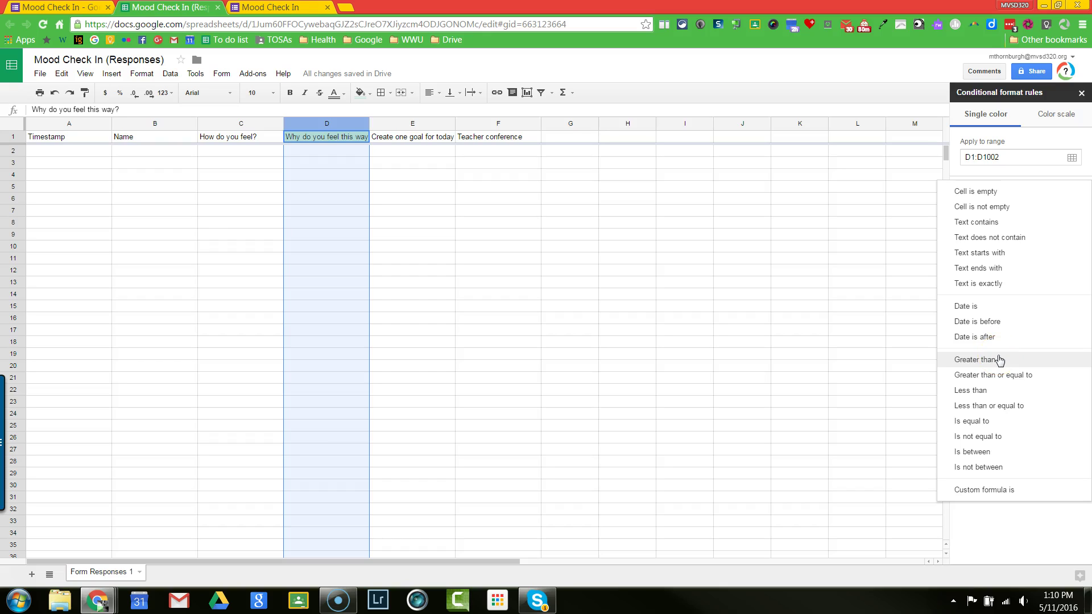
drag(990, 367, 988, 376)
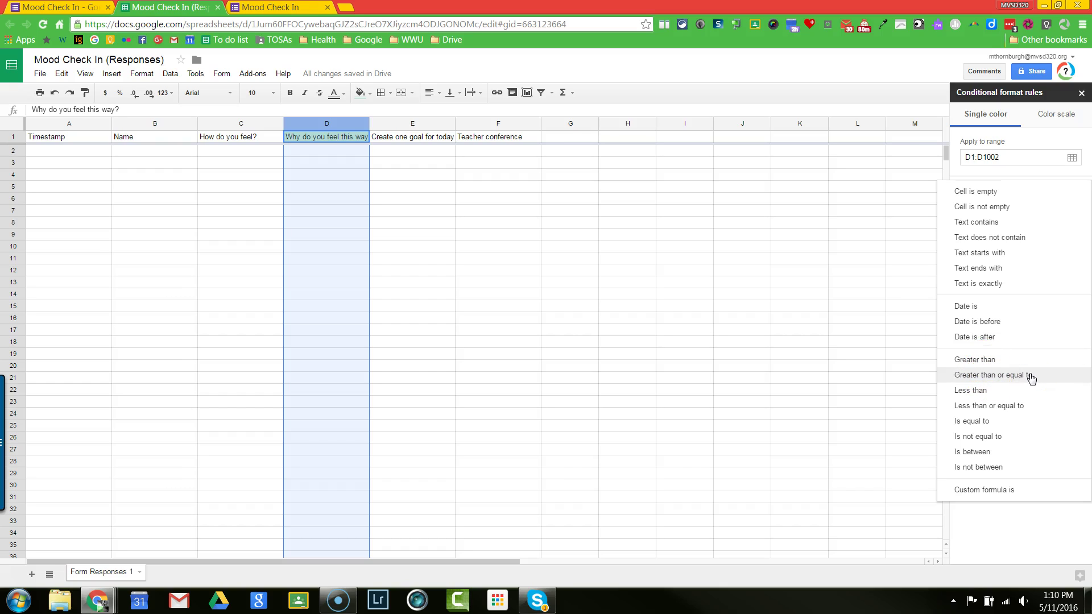
drag(1018, 389, 1020, 393)
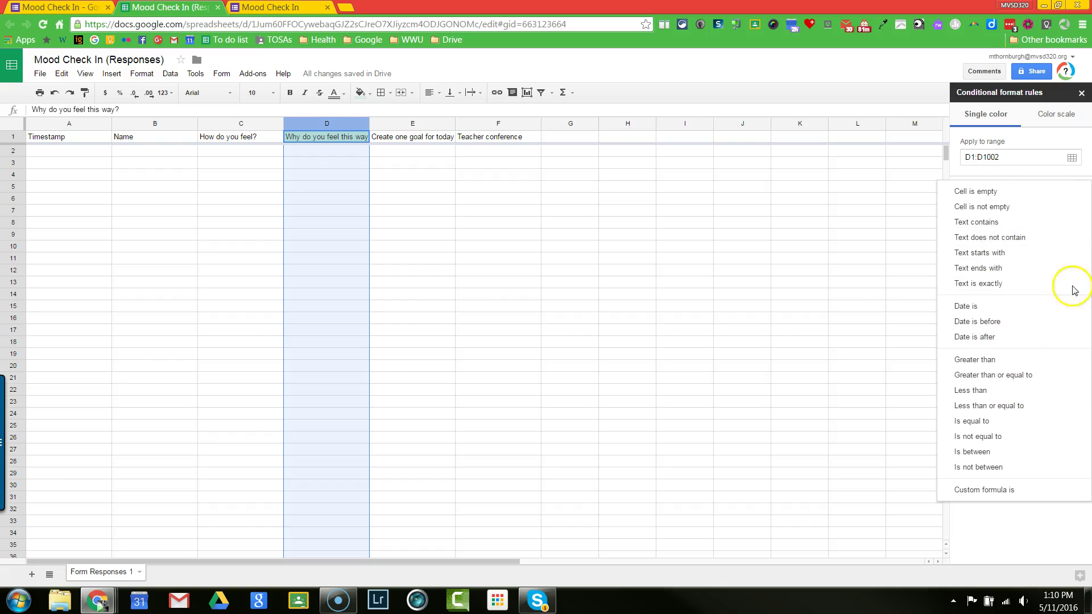
click(1069, 119)
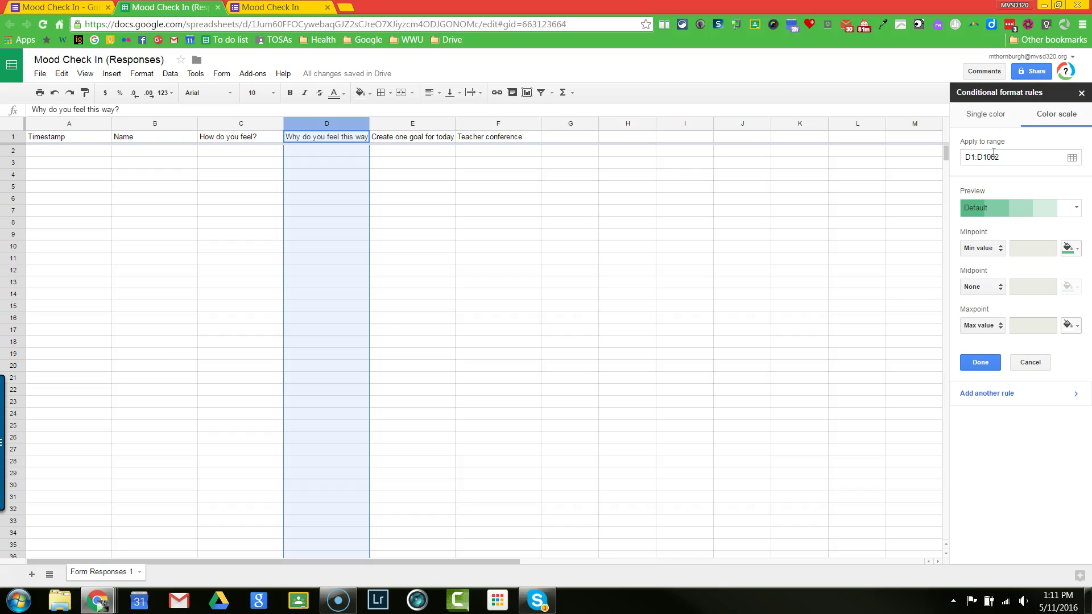
click(1032, 360)
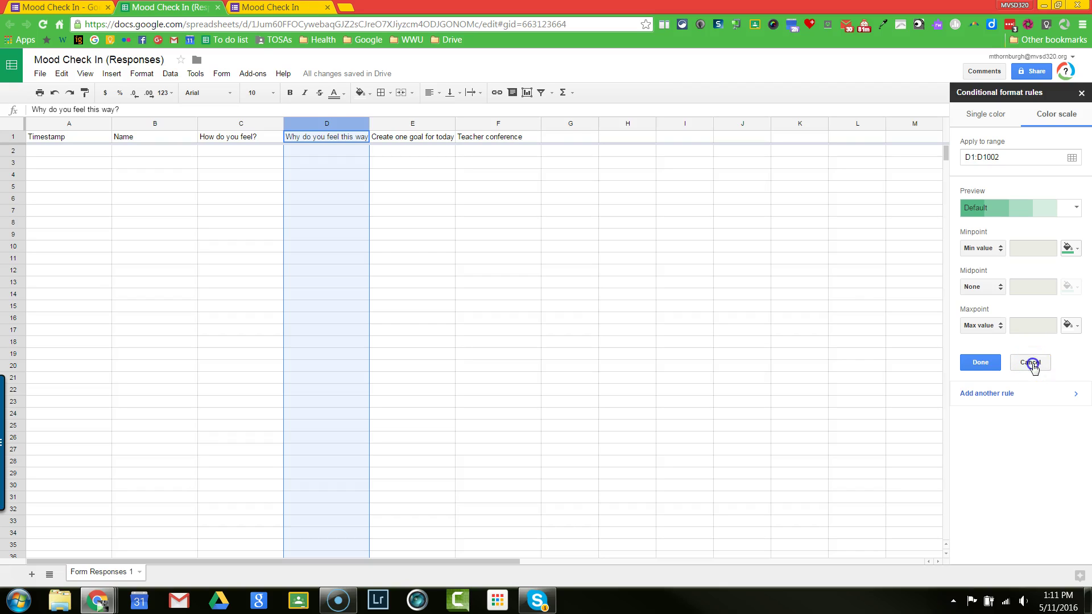